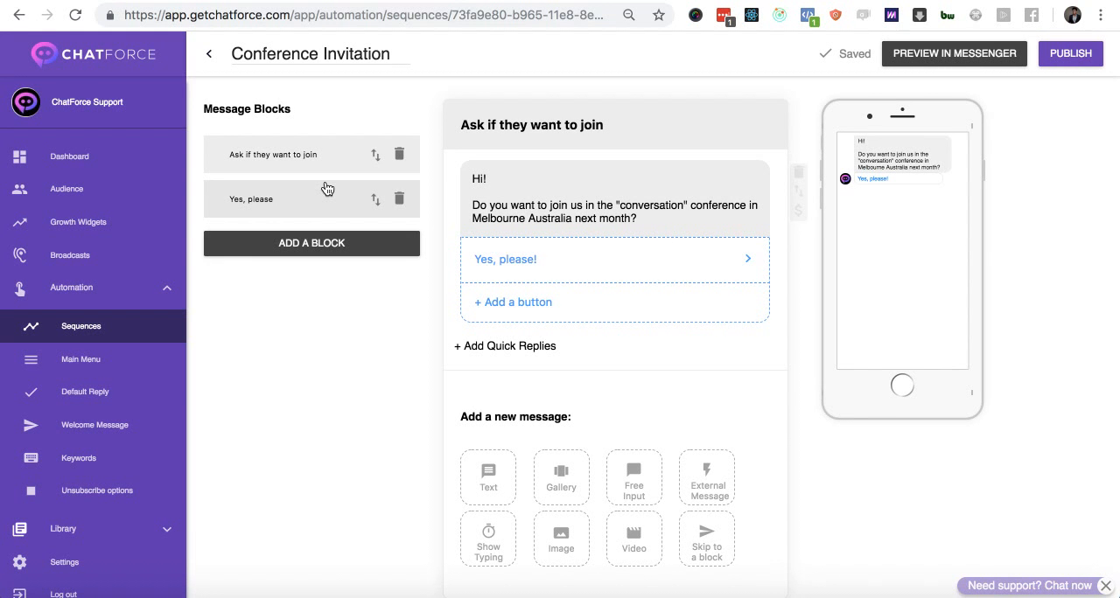
# - Create a new Customer Chat Plugin growth widget
pyautogui.click(140, 223)
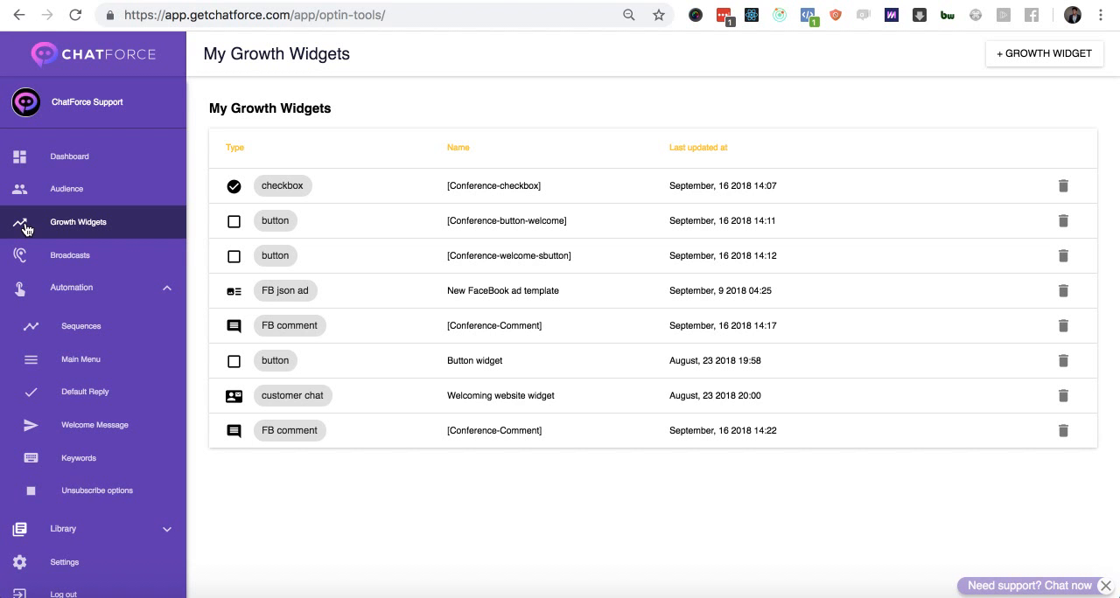
pyautogui.click(1037, 55)
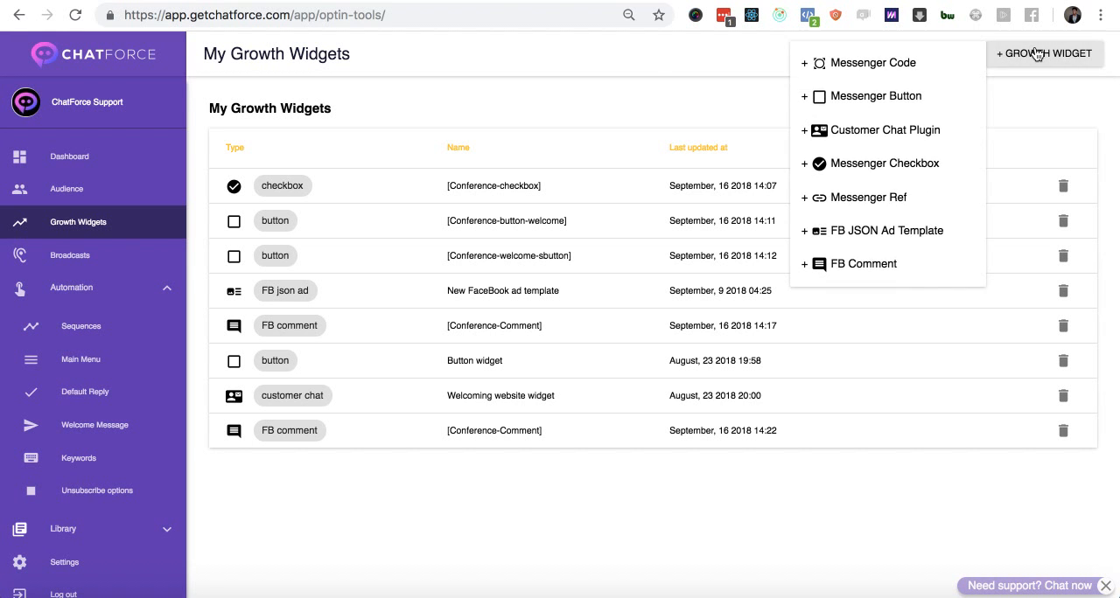
pyautogui.click(896, 139)
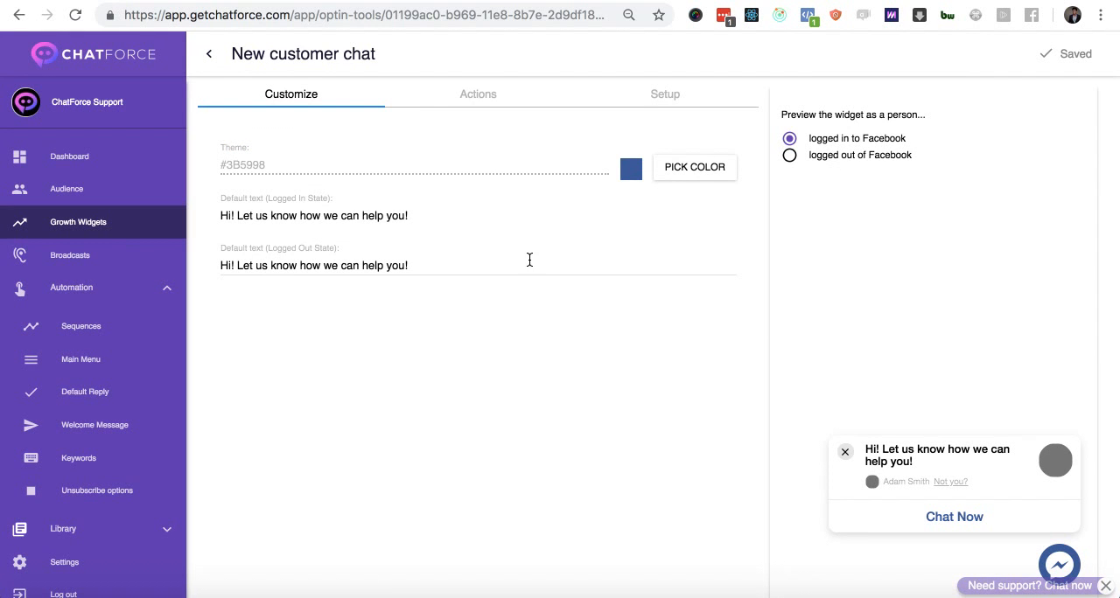
# - Rename the new customer chat widget to "[homepage-chat-plugin]"
pyautogui.click(353, 55)
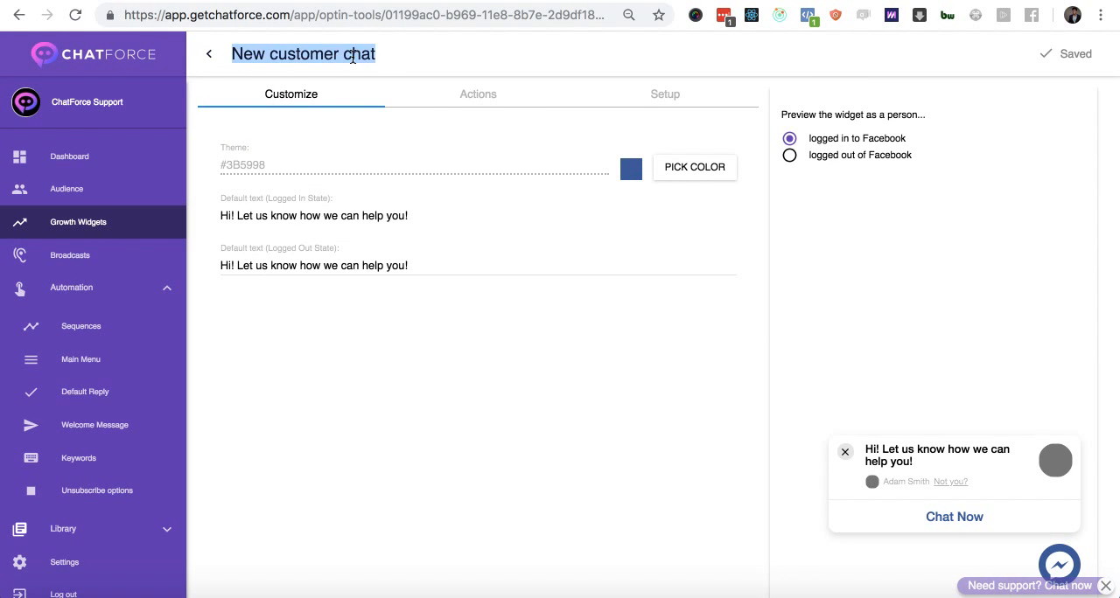
pyautogui.press('BackSpace')
pyautogui.write('[homepage-chat-plhg')
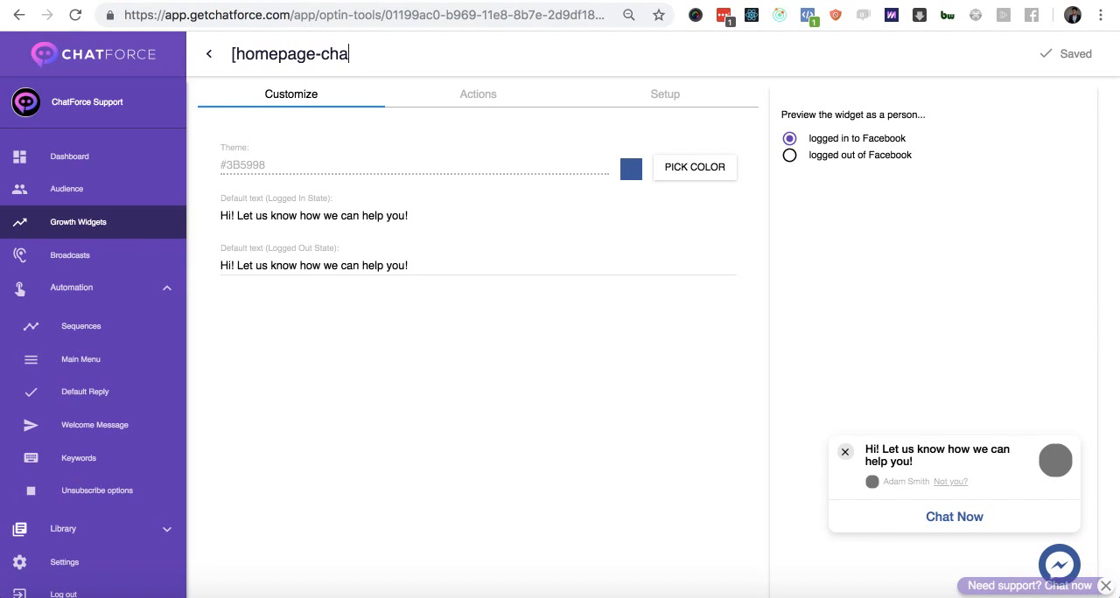
pyautogui.press('BackSpace')
pyautogui.press('BackSpace')
pyautogui.write('ugin]')
# - Change the widget's theme colour to purple, #7127c3
pyautogui.click(682, 169)
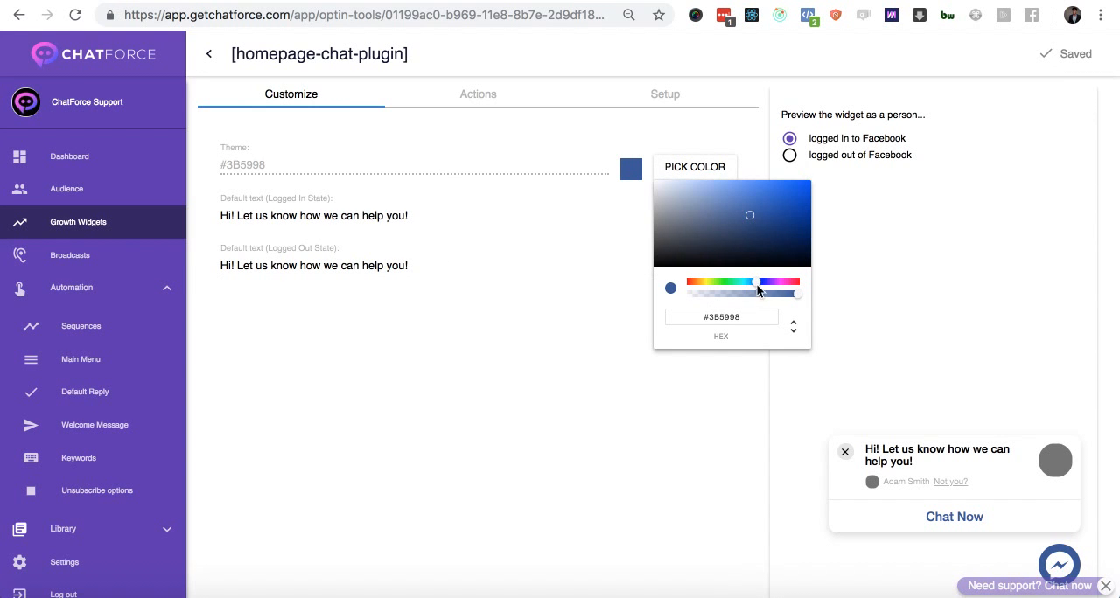
pyautogui.moveTo(757, 286); pyautogui.dragTo(771, 286)
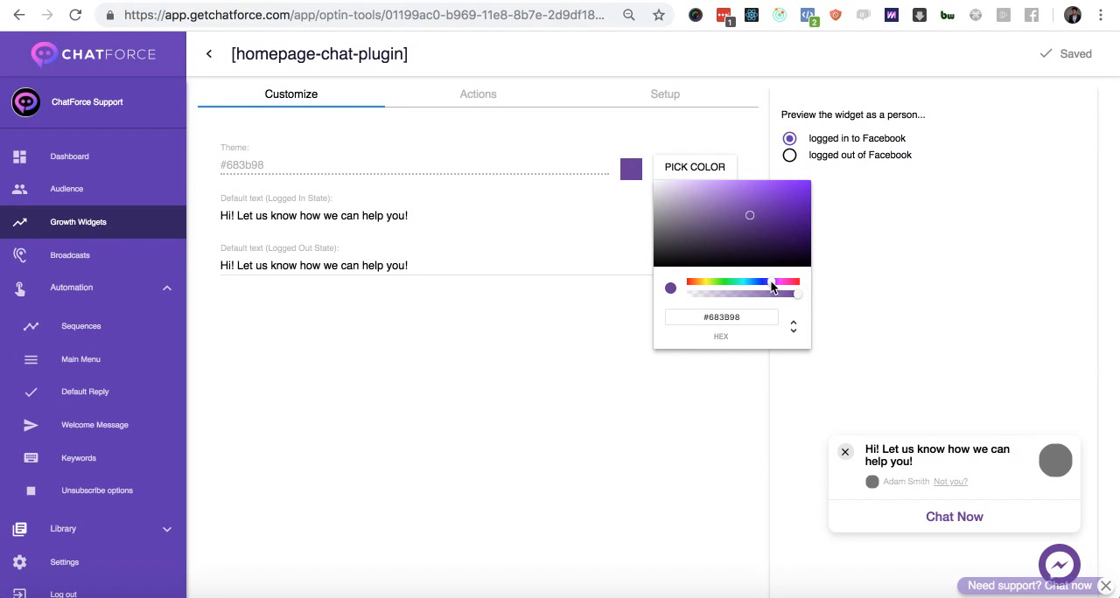
pyautogui.moveTo(750, 219); pyautogui.dragTo(780, 200)
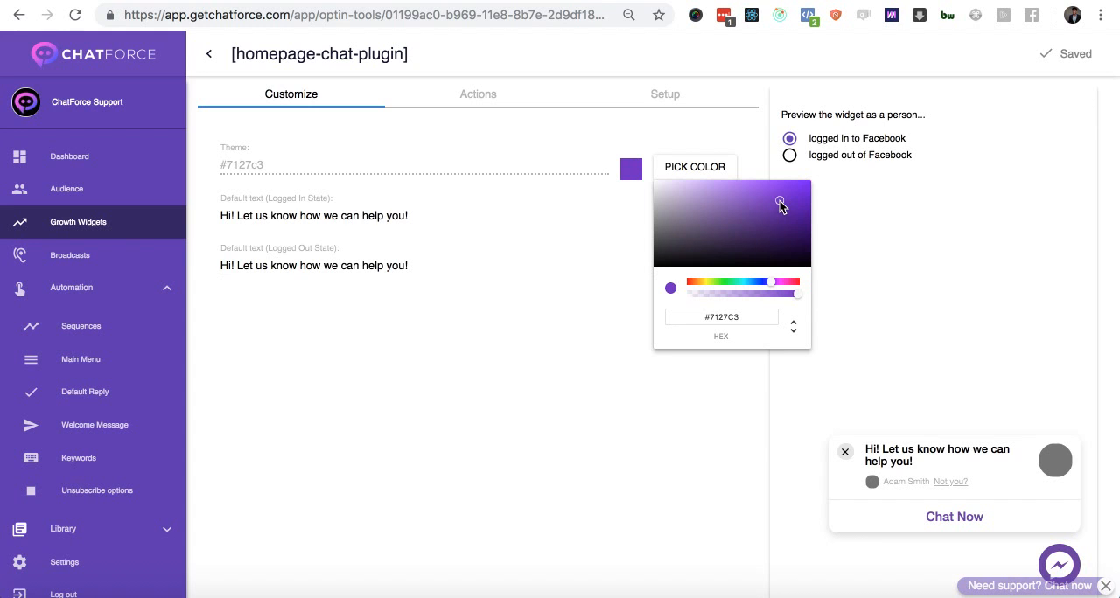
pyautogui.click(481, 390)
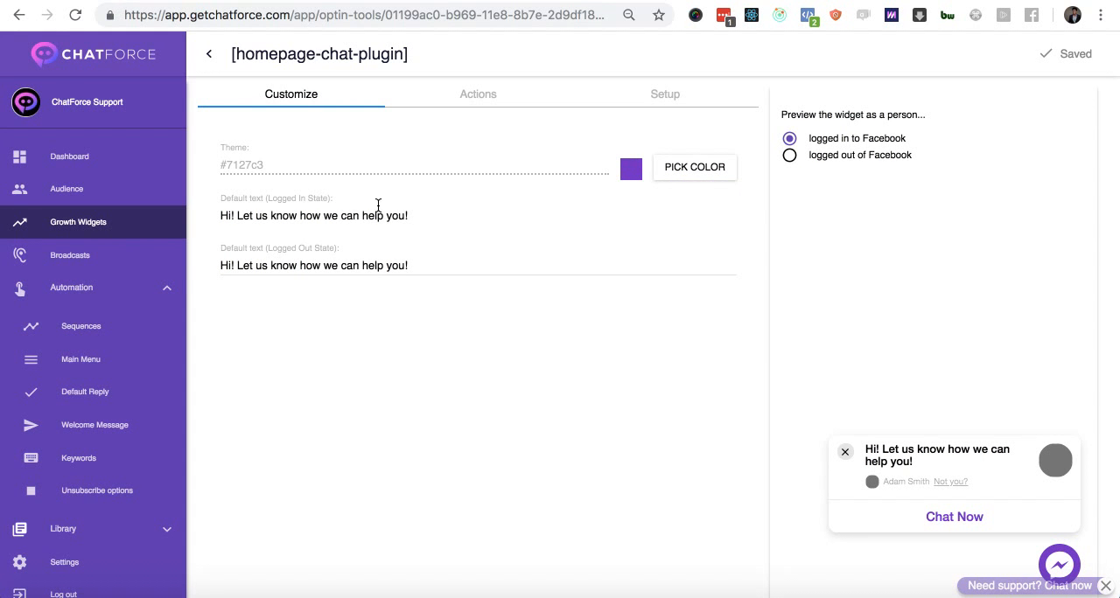
# - Review the two default text fields and compare the widget preview for people logged in to and logged out of Facebook
pyautogui.click(406, 266)
pyautogui.click(408, 215)
pyautogui.click(407, 266)
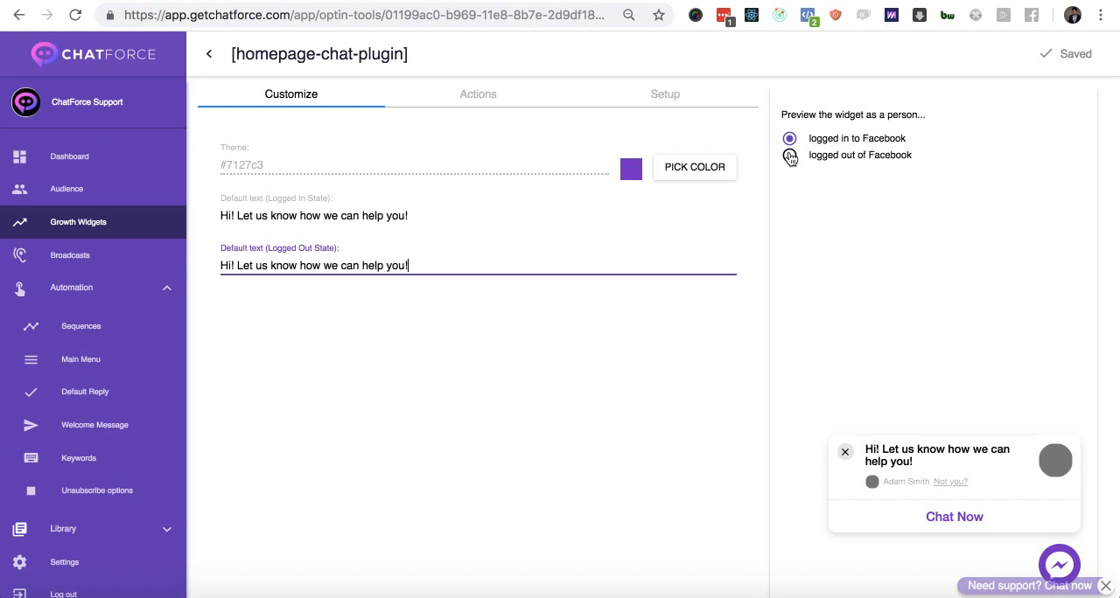
pyautogui.click(789, 155)
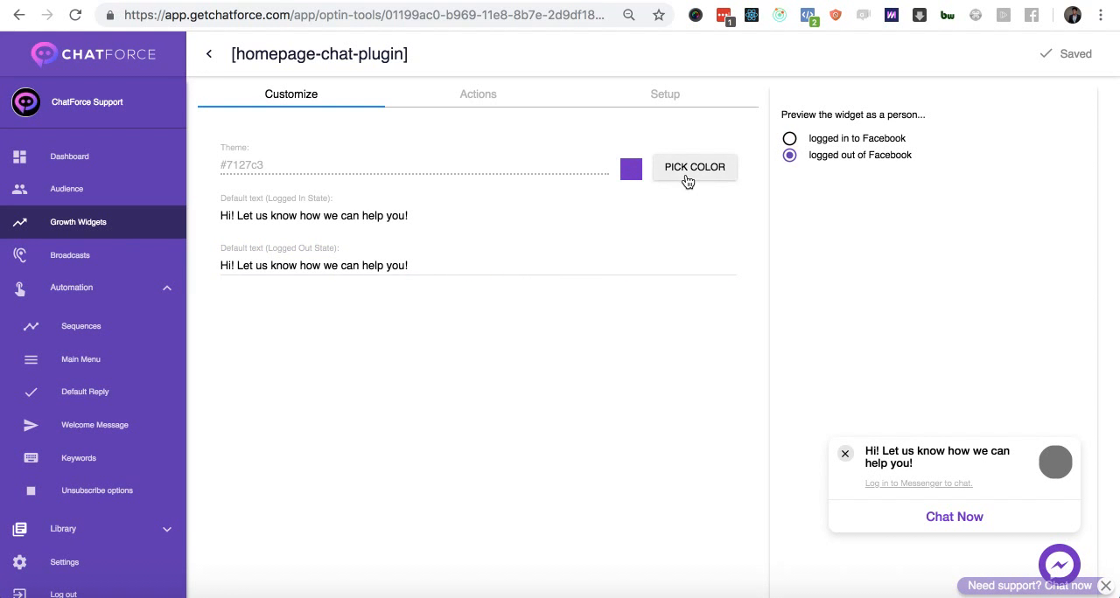
pyautogui.click(789, 139)
pyautogui.click(789, 155)
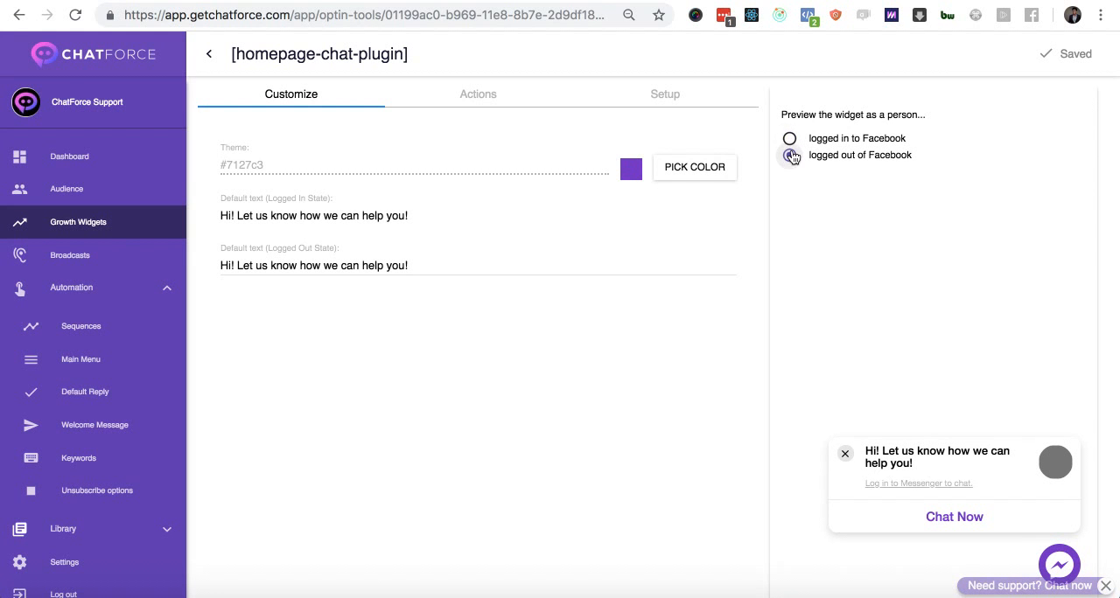
pyautogui.click(790, 140)
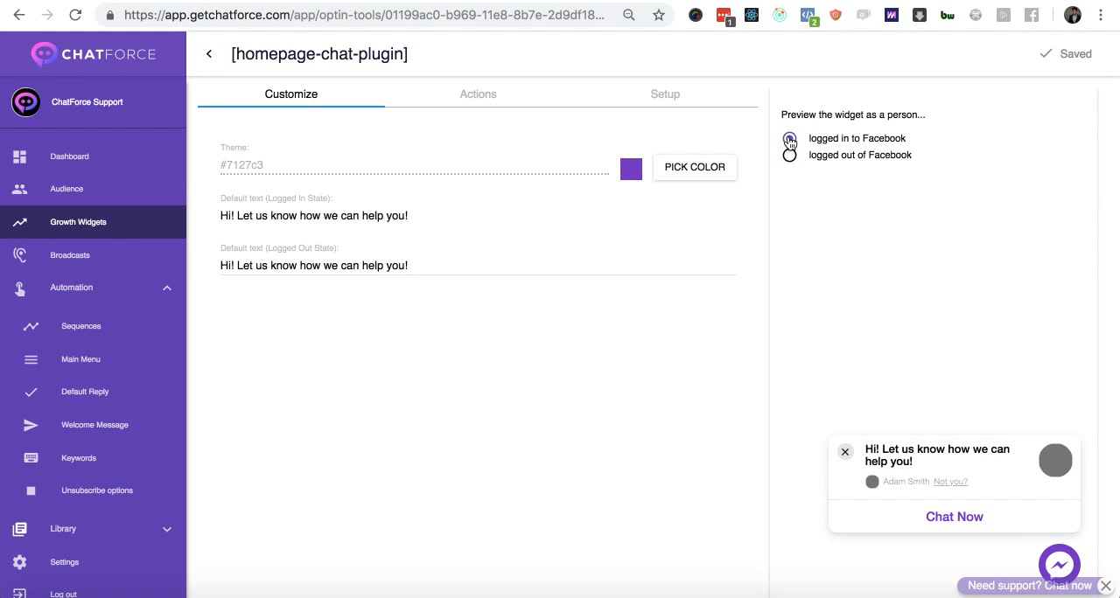
# - Set the logged-out default text to "Hi! Sign in to Facebook to chat to us!"
pyautogui.tripleClick(314, 220)
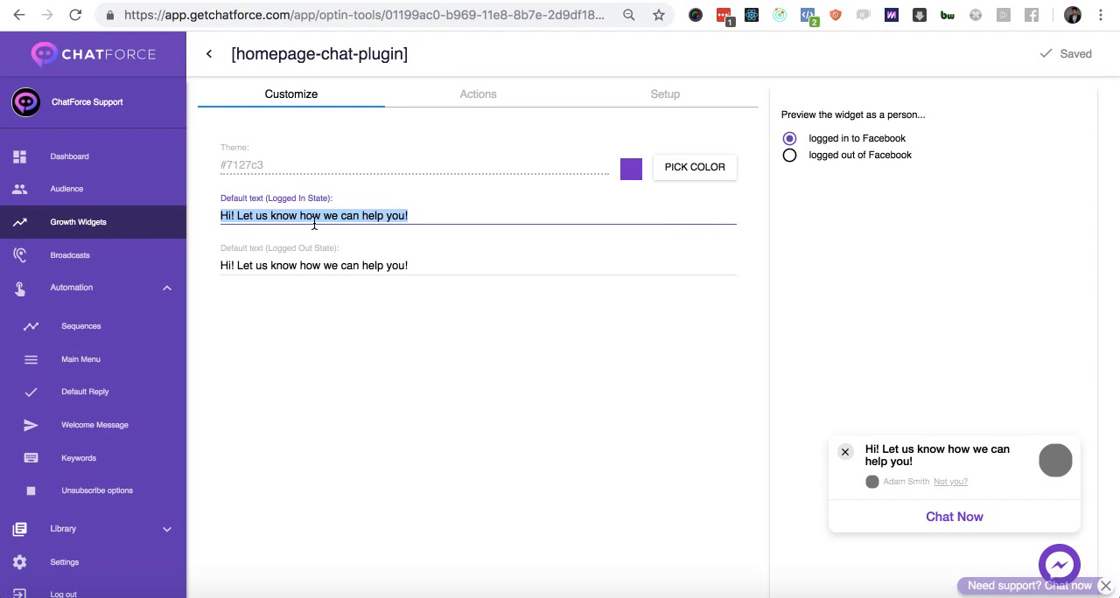
pyautogui.tripleClick(325, 264)
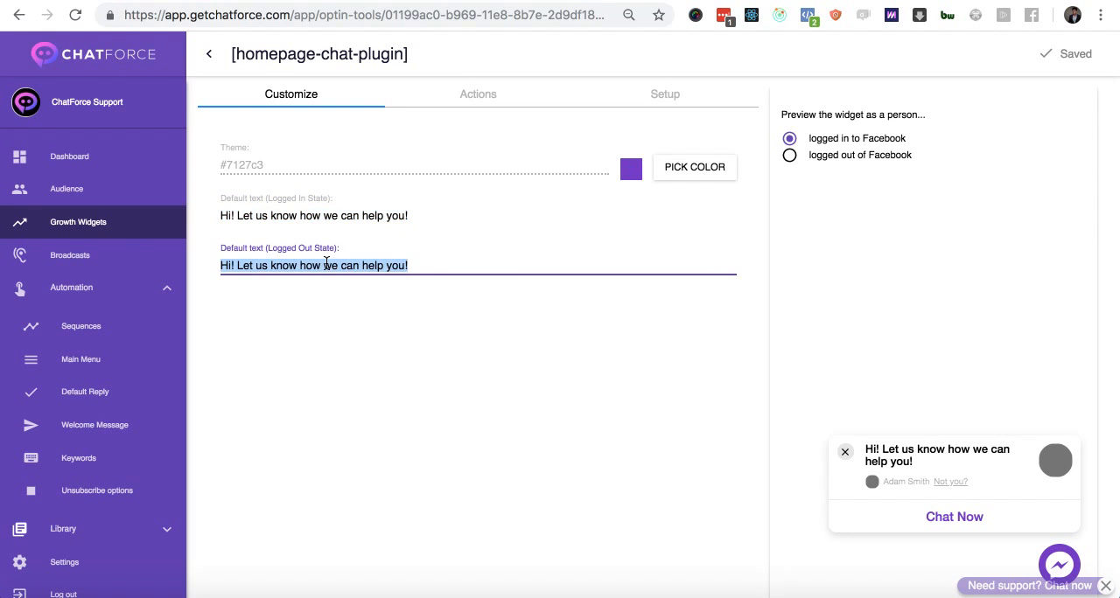
pyautogui.write('Hi! ')
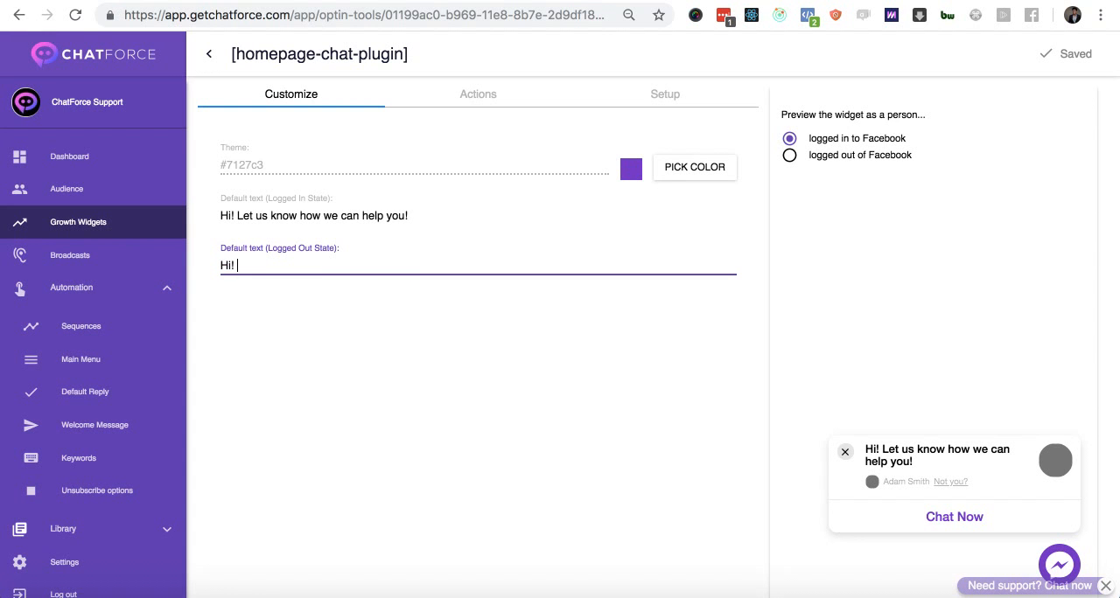
pyautogui.write('Sign in to Facebook to chat to us!')
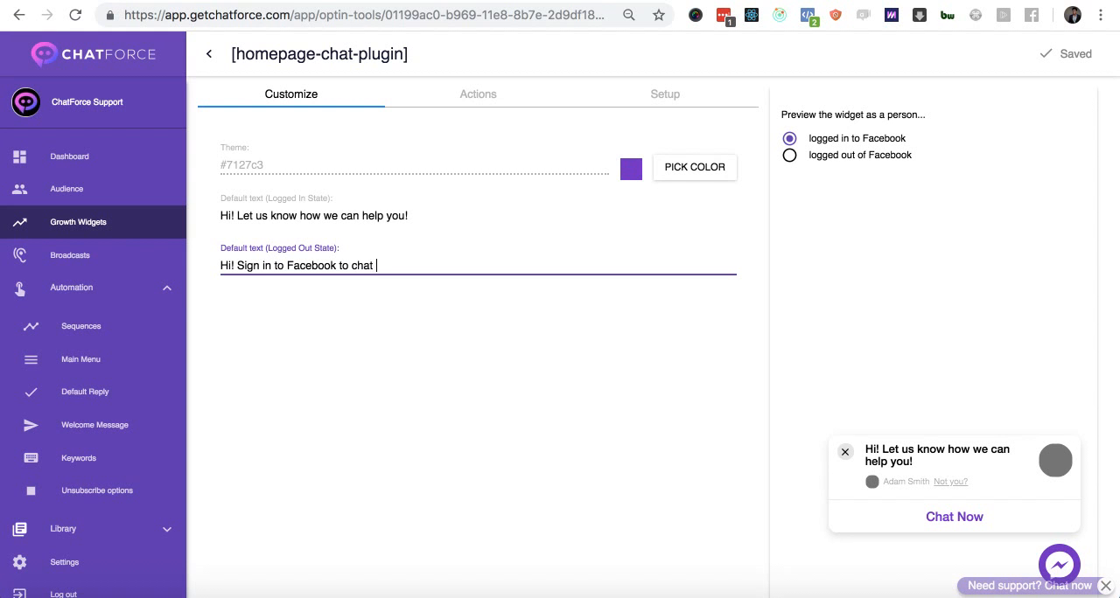
pyautogui.click(657, 331)
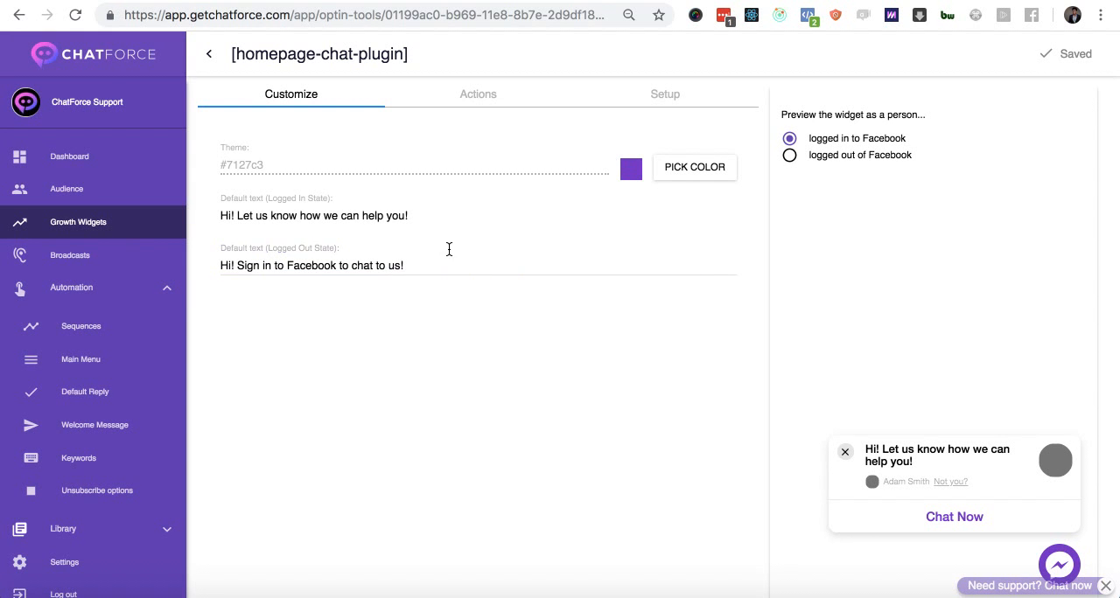
# - Compare the logged-in greeting with the new logged-out greeting in the widget preview
pyautogui.doubleClick(310, 217)
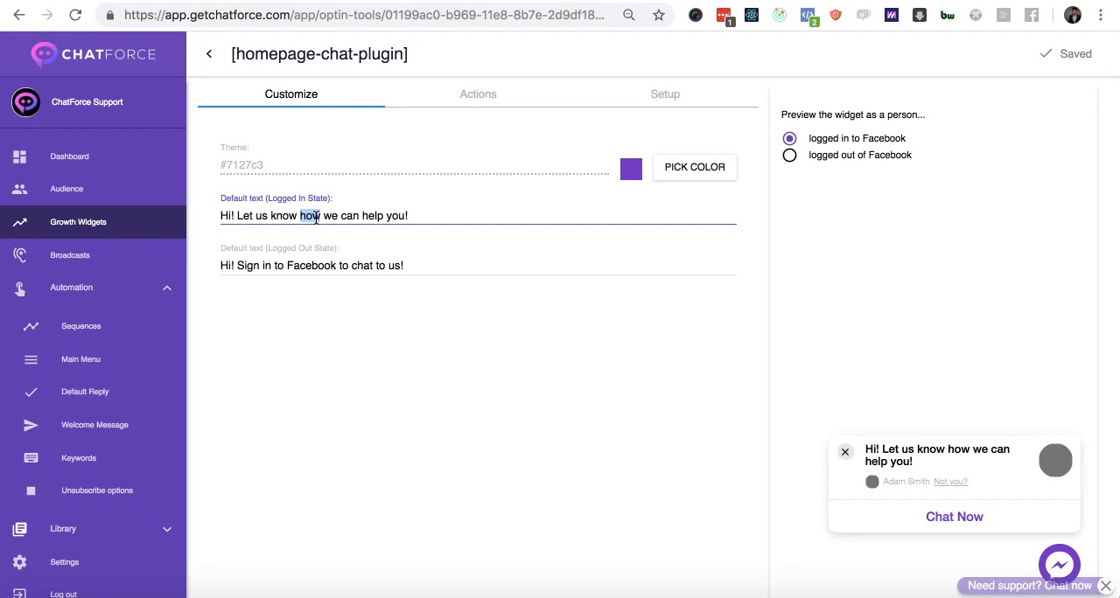
pyautogui.click(789, 155)
pyautogui.click(789, 138)
pyautogui.click(789, 154)
pyautogui.click(789, 138)
pyautogui.click(789, 155)
pyautogui.click(789, 138)
pyautogui.click(790, 156)
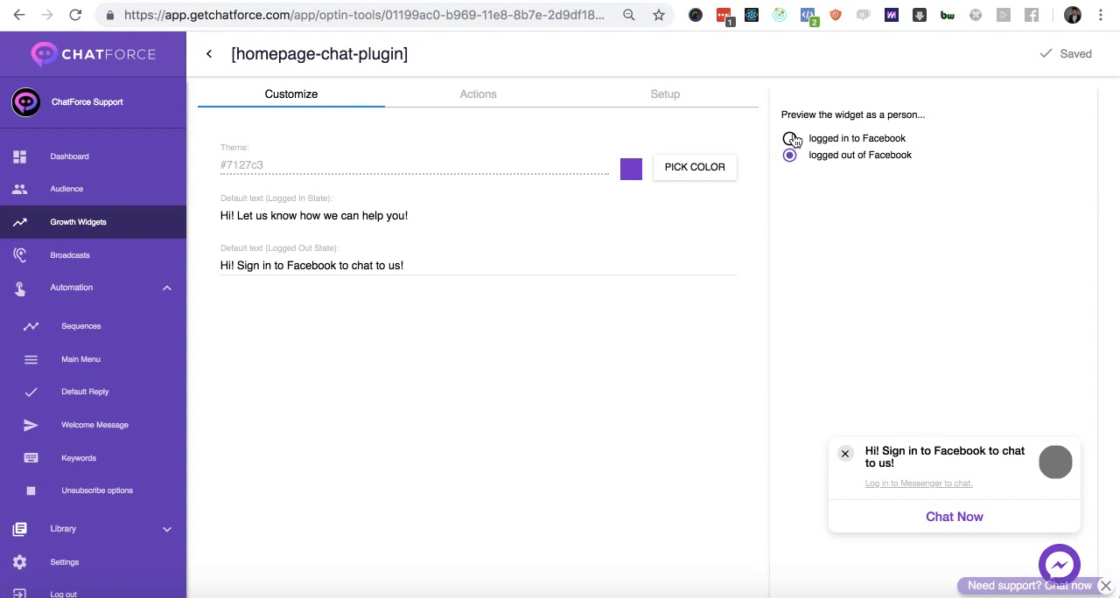
# - Set the chat plugin's action to send the Conference Invitation sequence when people start a chat
pyautogui.click(505, 103)
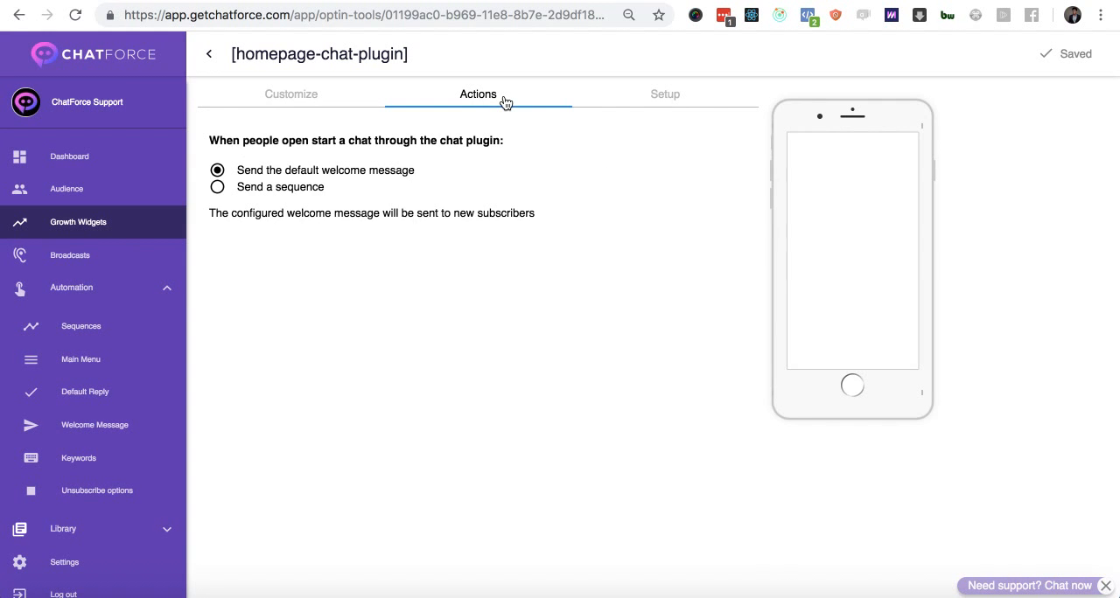
pyautogui.click(314, 191)
pyautogui.click(323, 217)
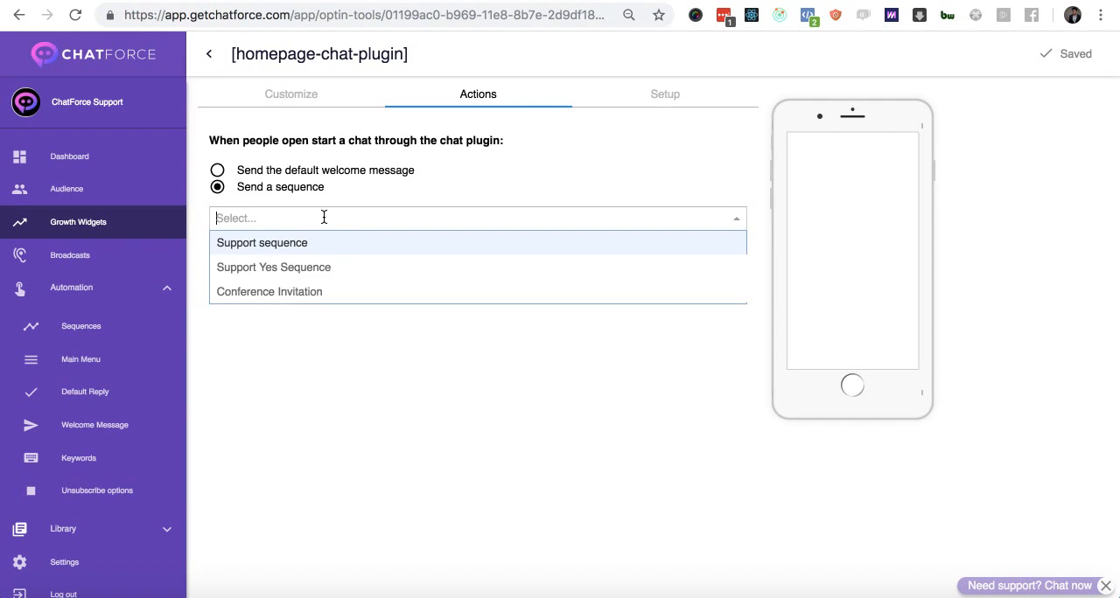
pyautogui.click(321, 293)
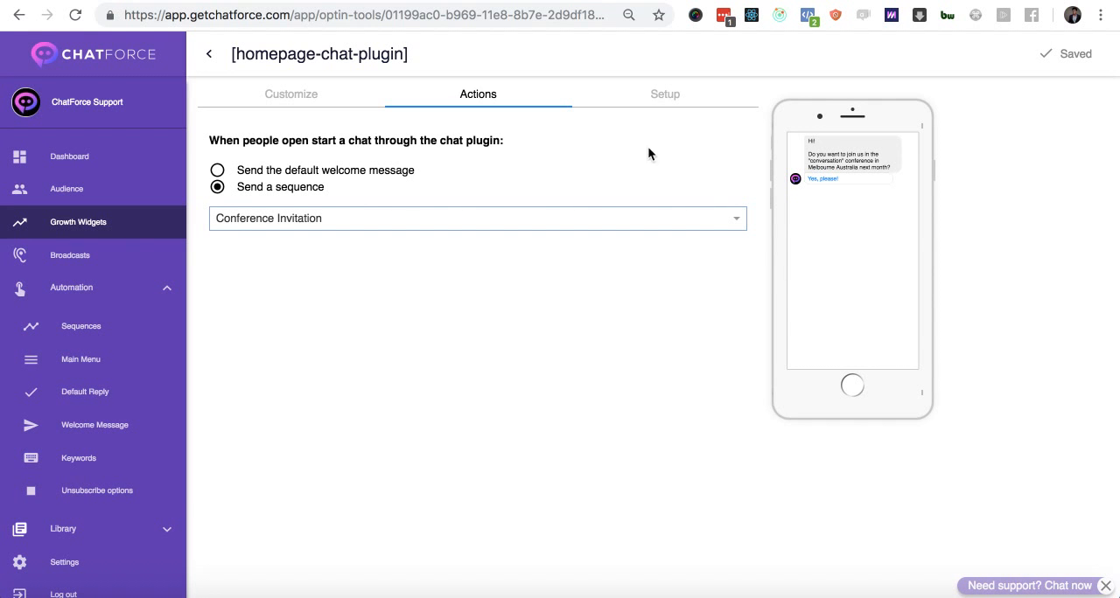
# - Request the widget code from the setup stage and check the list of whitelisted domains
pyautogui.click(666, 96)
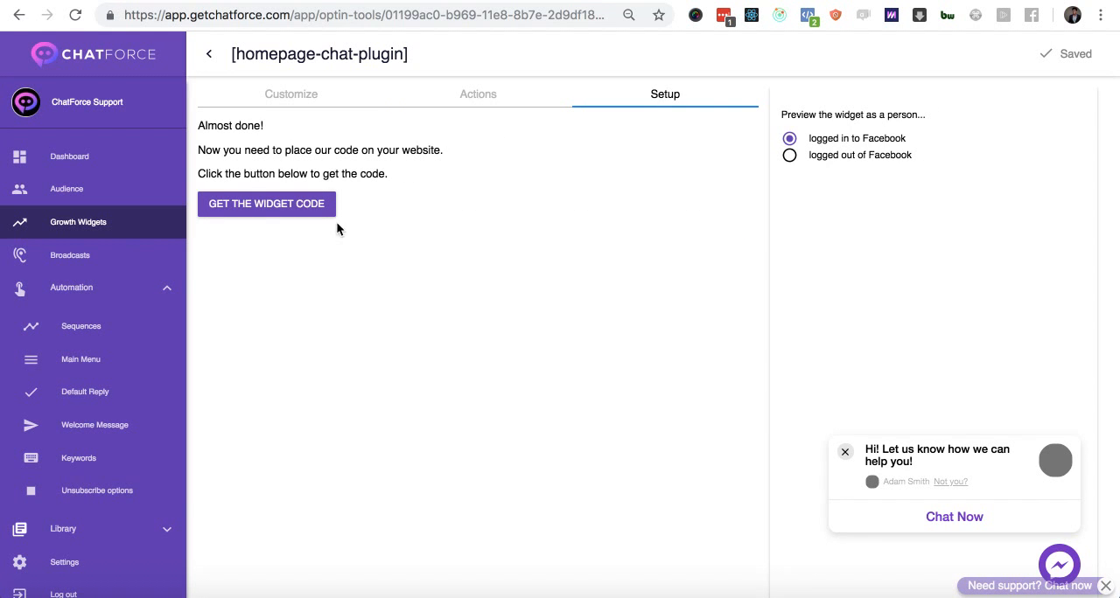
pyautogui.click(309, 216)
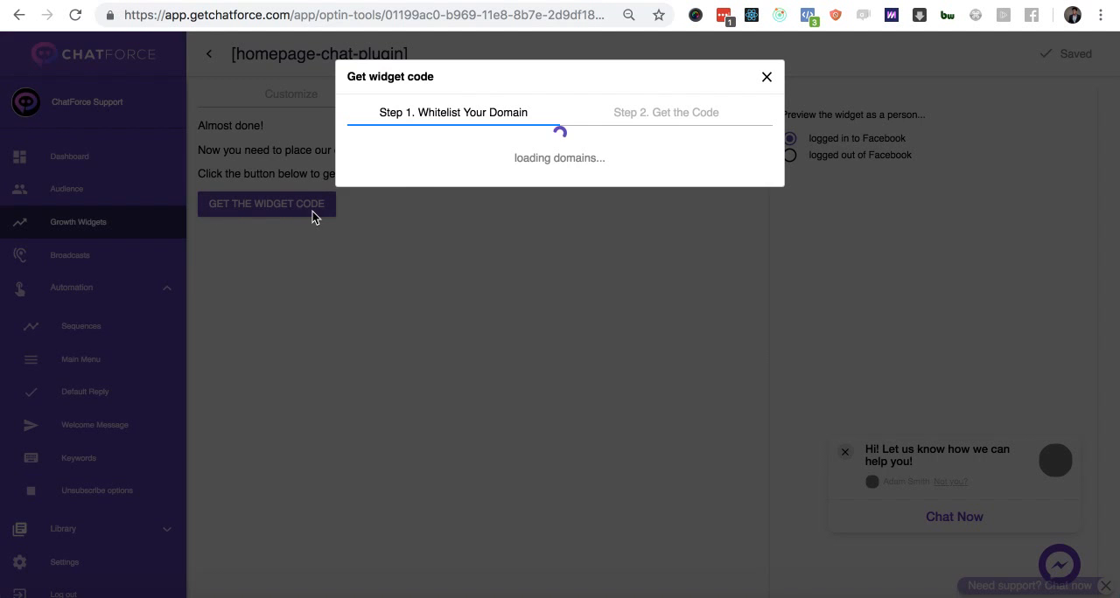
pyautogui.scroll(-1, 498, 236)
pyautogui.scroll(1, 525, 210)
pyautogui.scroll(-1, 544, 189)
pyautogui.scroll(1, 544, 189)
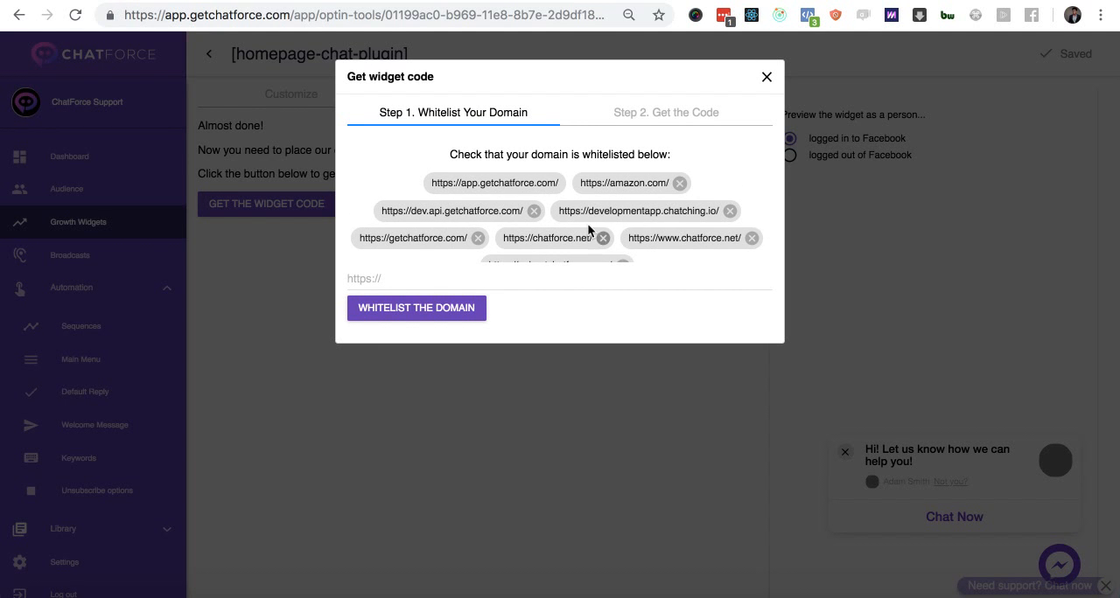
pyautogui.scroll(-1, 587, 220)
pyautogui.click(500, 283)
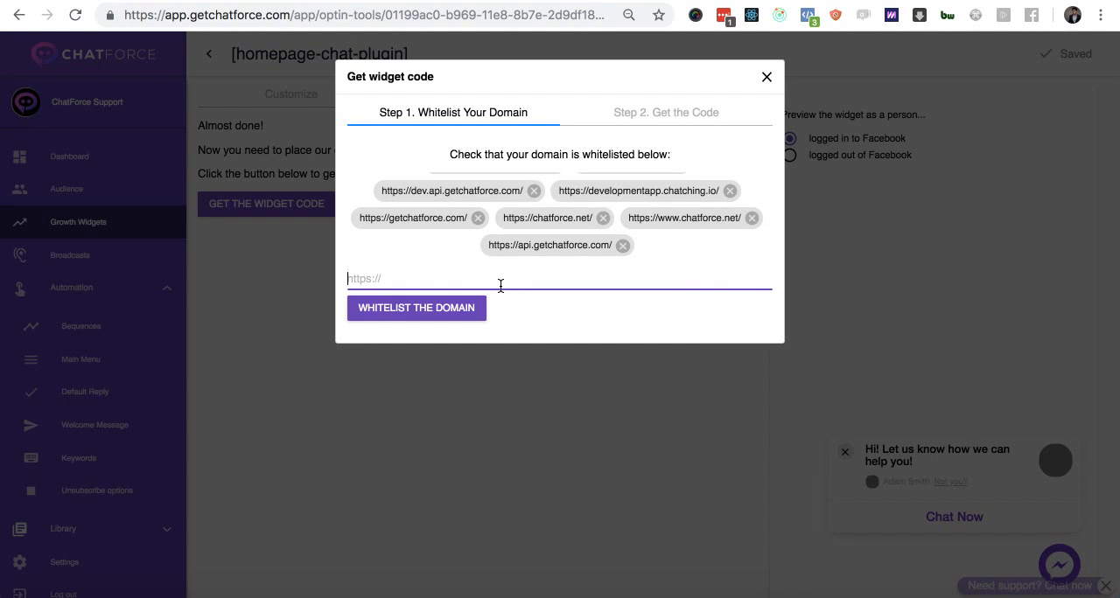
pyautogui.write('https://')
# - Show the widget's embed code and examine the div snippet and the JavaScript snippet
pyautogui.click(623, 114)
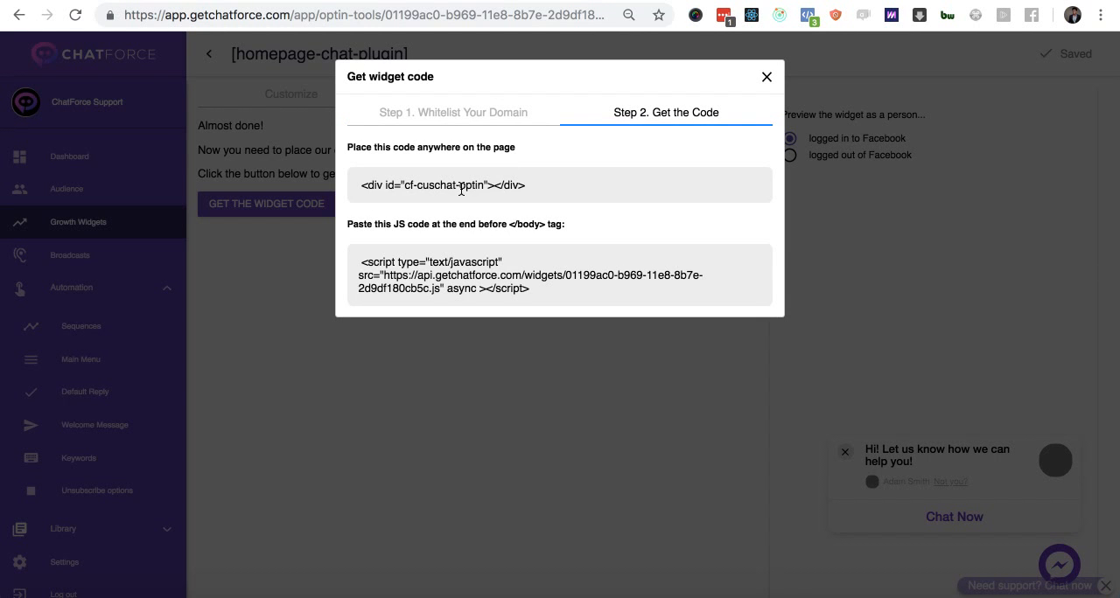
pyautogui.tripleClick(458, 186)
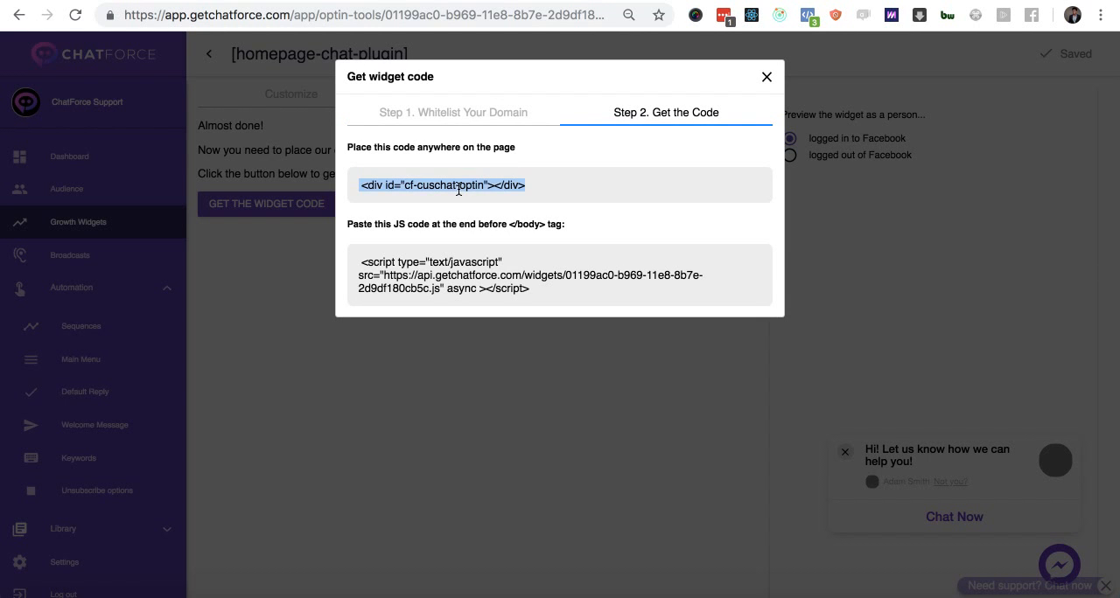
pyautogui.tripleClick(462, 278)
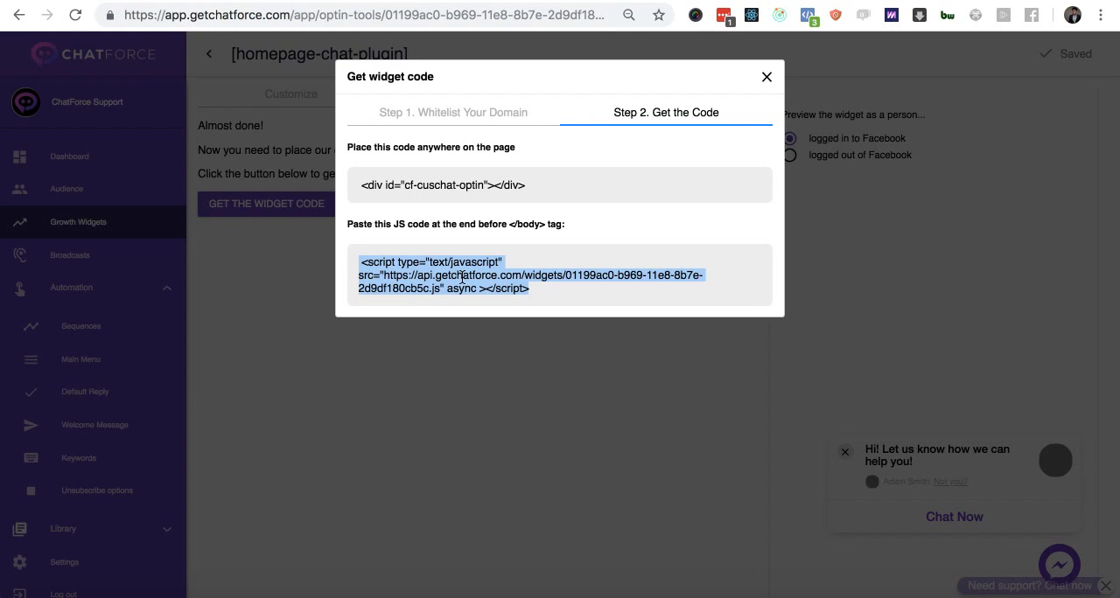
# - Check the DEMO - Customer Chat Widget page in the WordPress editor and on the live site, returning to the widget code in ChatForce
pyautogui.hotkey('ctrl', 'Tab')
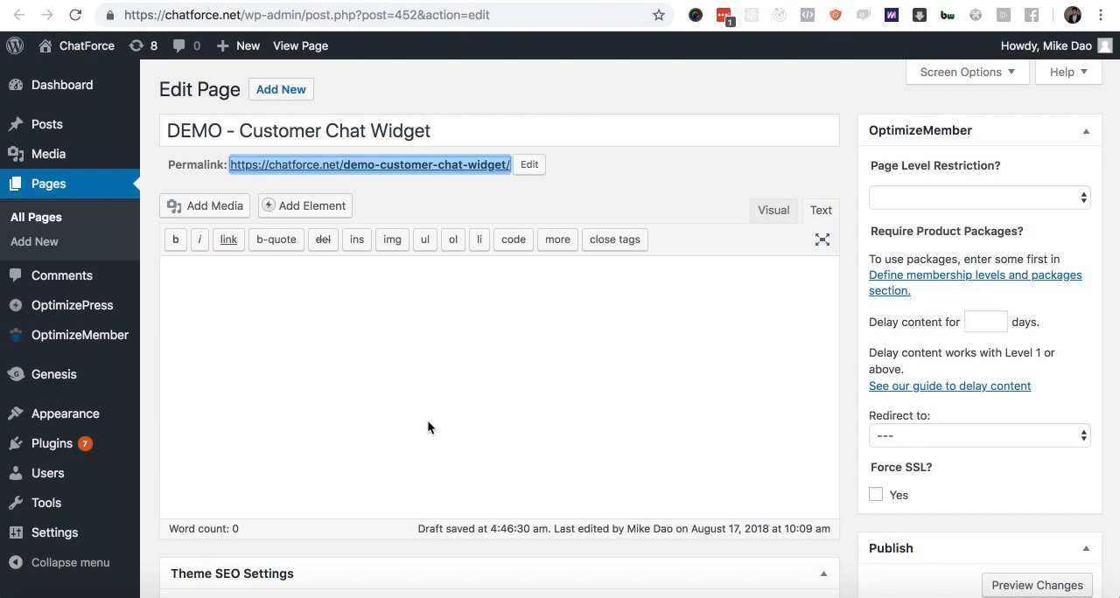
pyautogui.hotkey('ctrl', 'shift', 'Tab')
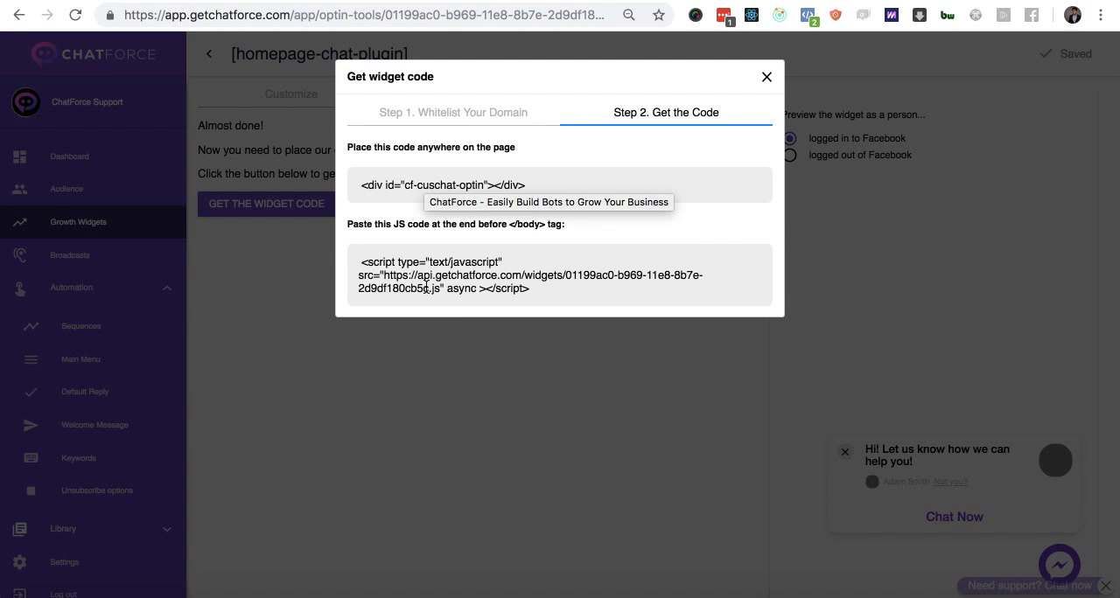
pyautogui.tripleClick(456, 275)
pyautogui.click(448, 175)
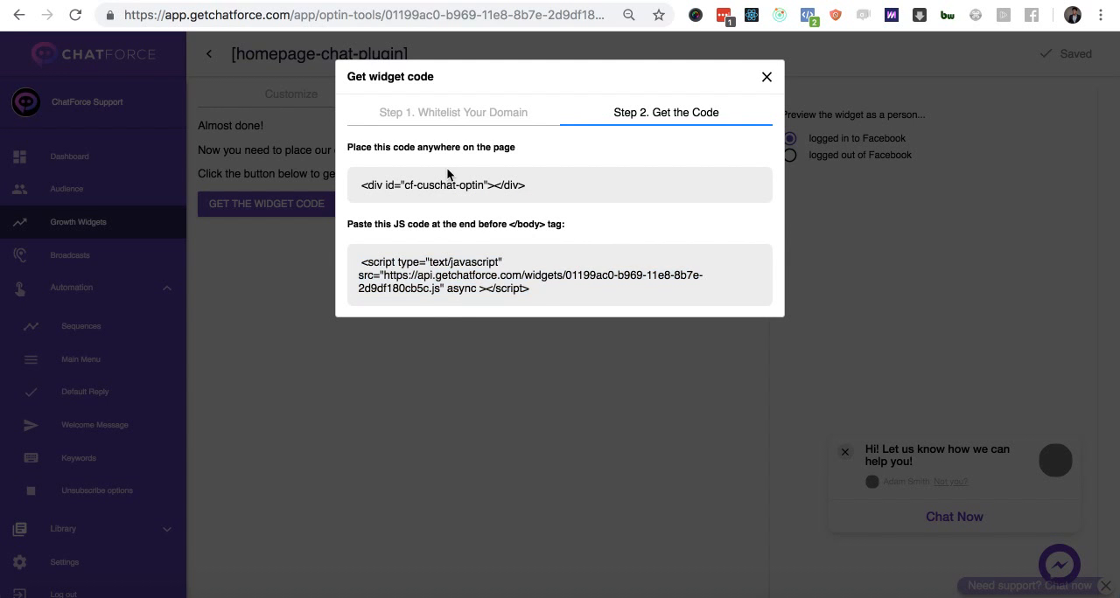
pyautogui.hotkey('ctrl', 'Tab')
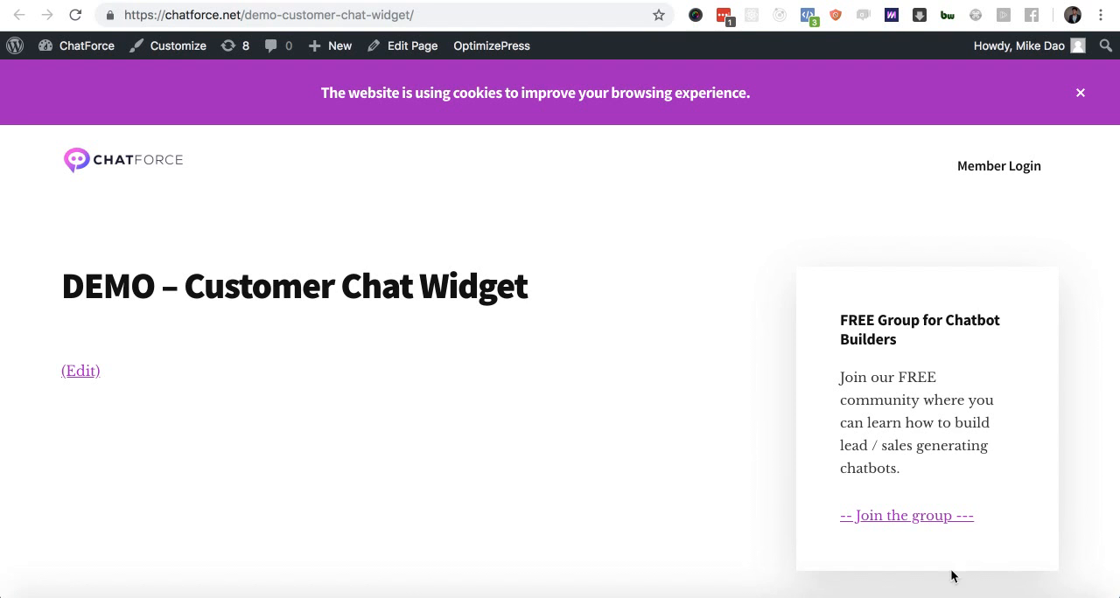
pyautogui.click(177, 0)
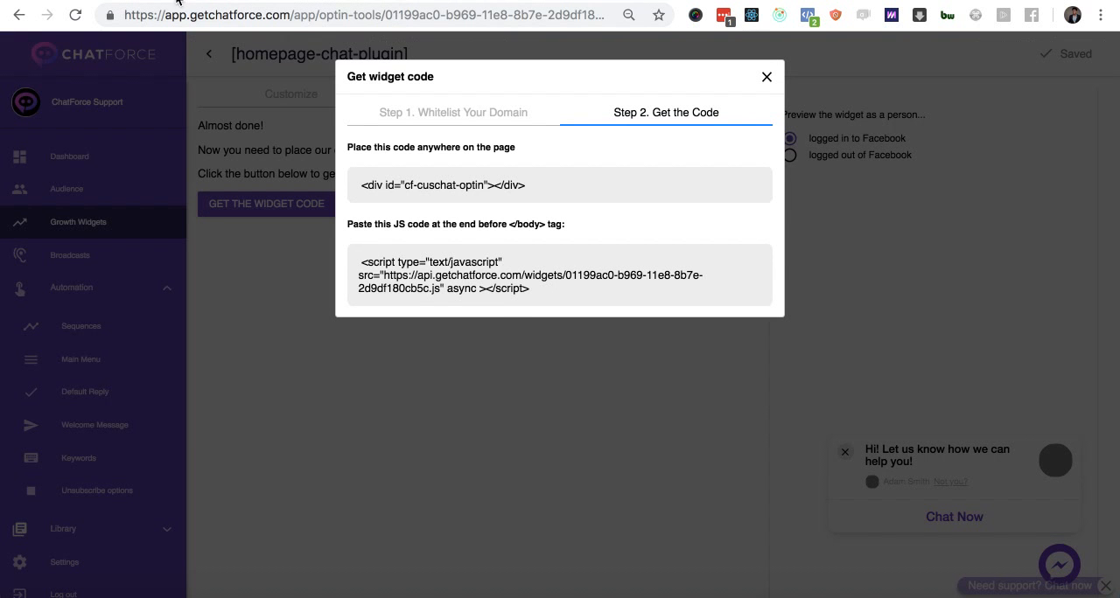
# - Copy the cf-cuschat-optin div snippet from ChatForce into the Text-mode content of the DEMO - Customer Chat Widget page in WordPress
pyautogui.tripleClick(477, 186)
pyautogui.press('super+c')
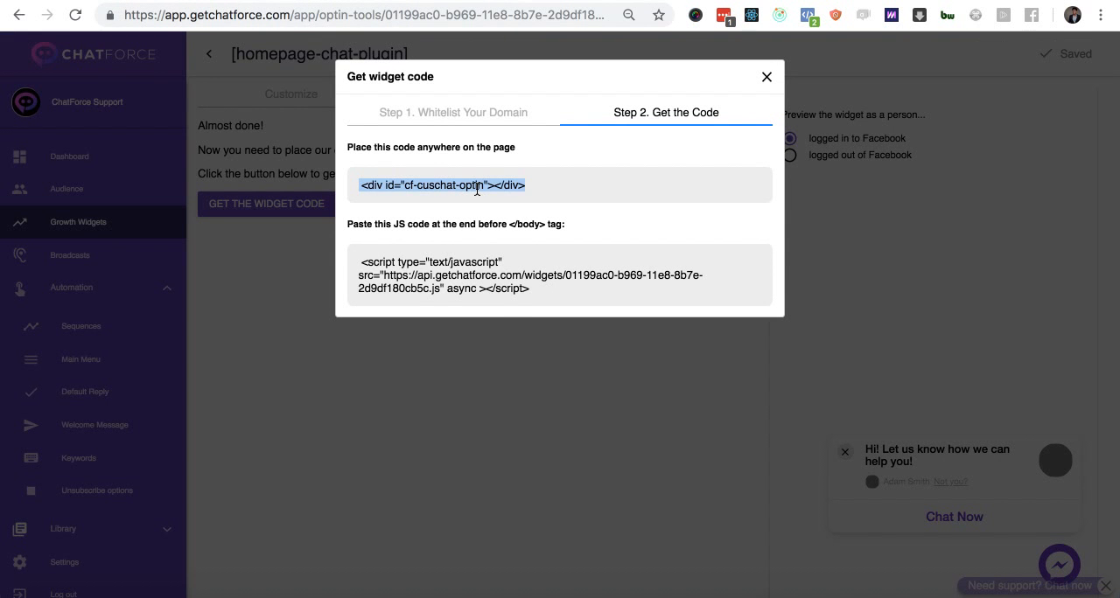
pyautogui.click(579, 0)
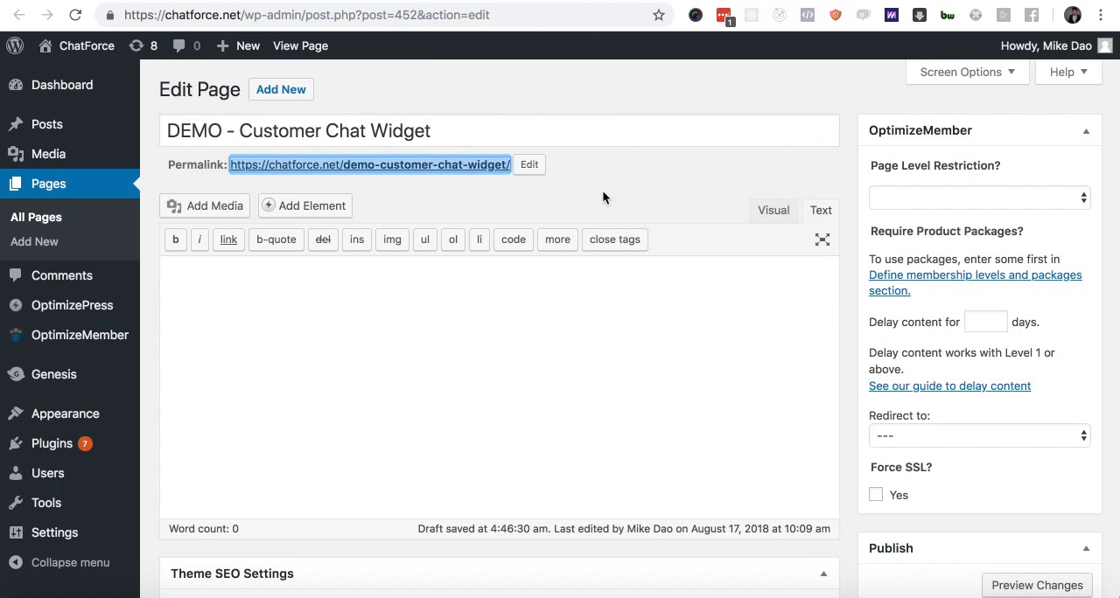
pyautogui.click(791, 218)
pyautogui.click(816, 221)
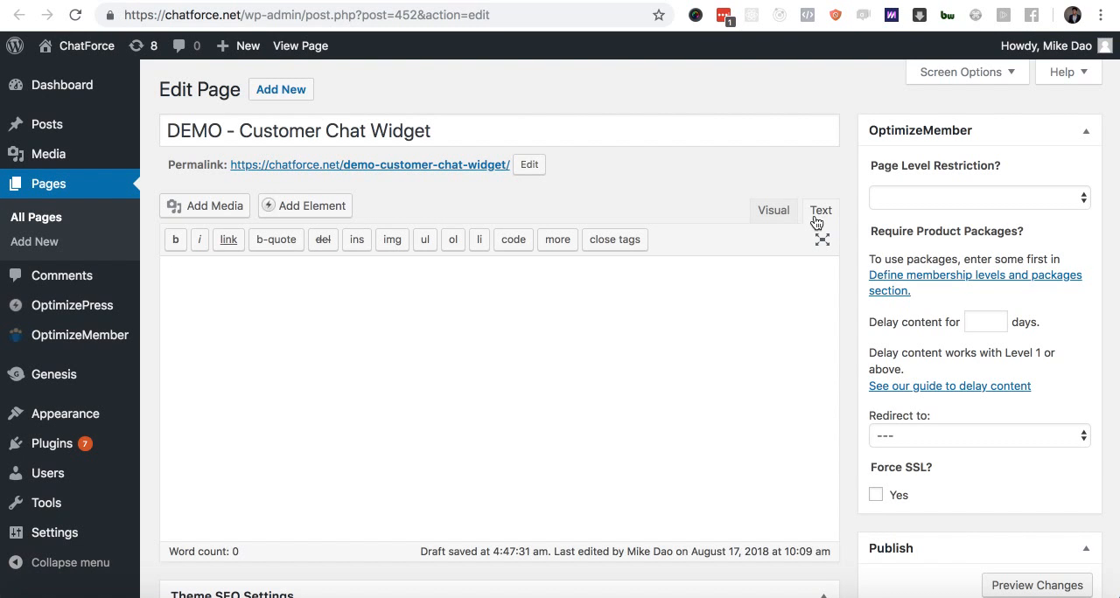
pyautogui.press('super+v')
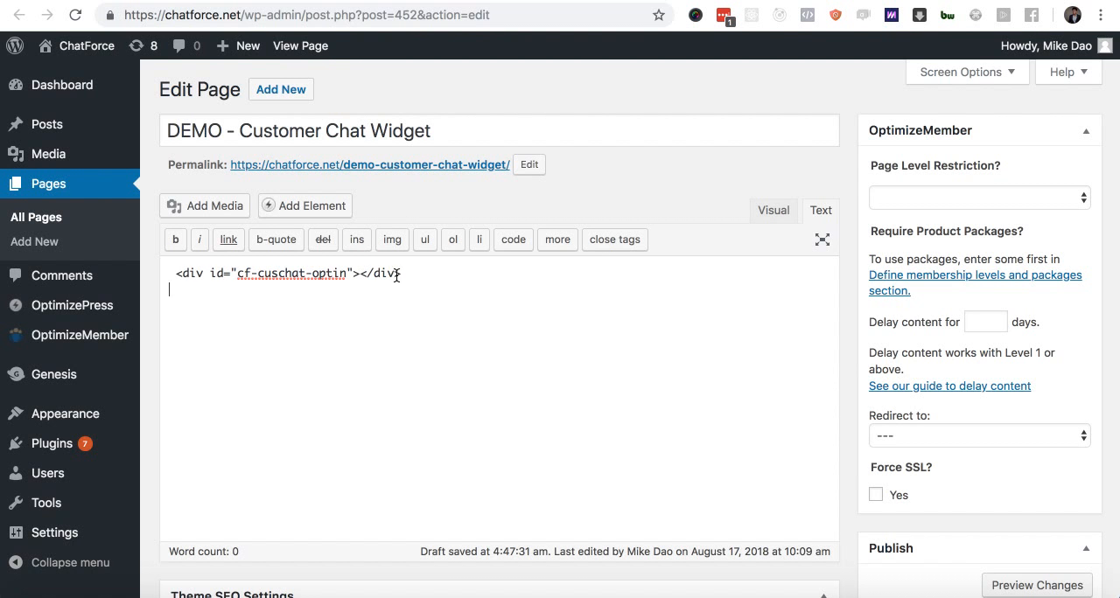
# - Copy the widget's JavaScript snippet from ChatForce and paste it below the div snippet in the WordPress page content
pyautogui.hotkey('ctrl', 'shift', 'Tab')
pyautogui.click(482, 296)
pyautogui.hotkey('ctrl', 'c')
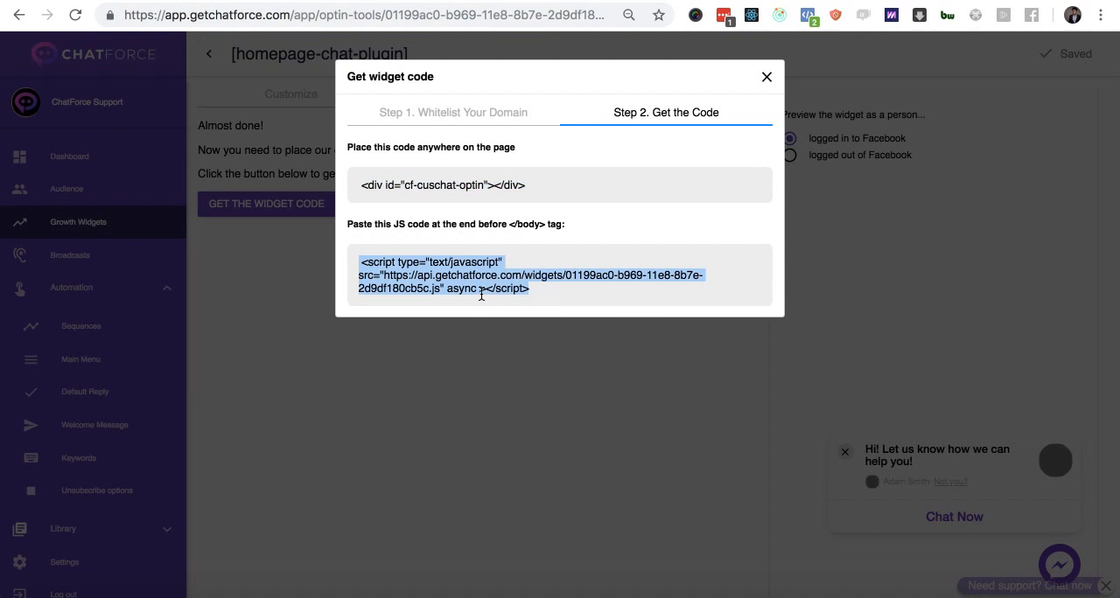
pyautogui.hotkey('ctrl', 'Tab')
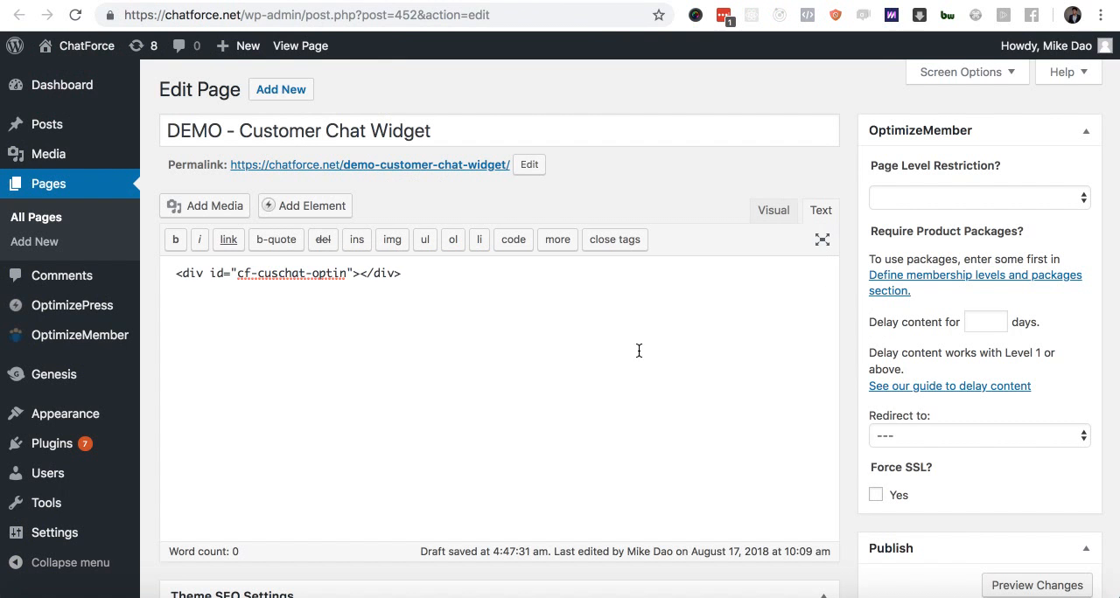
pyautogui.hotkey('ctrl', 'v')
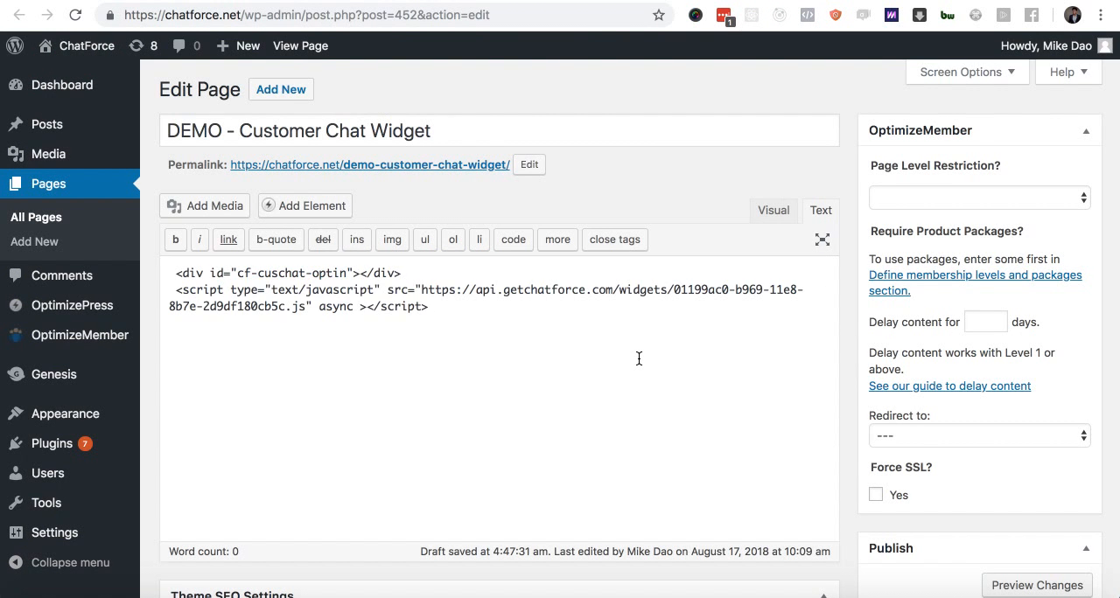
# - Recheck the placement instructions for the widget code in ChatForce, and update the published WordPress demo page
pyautogui.hotkey('ctrl', 'shift', 'Tab')
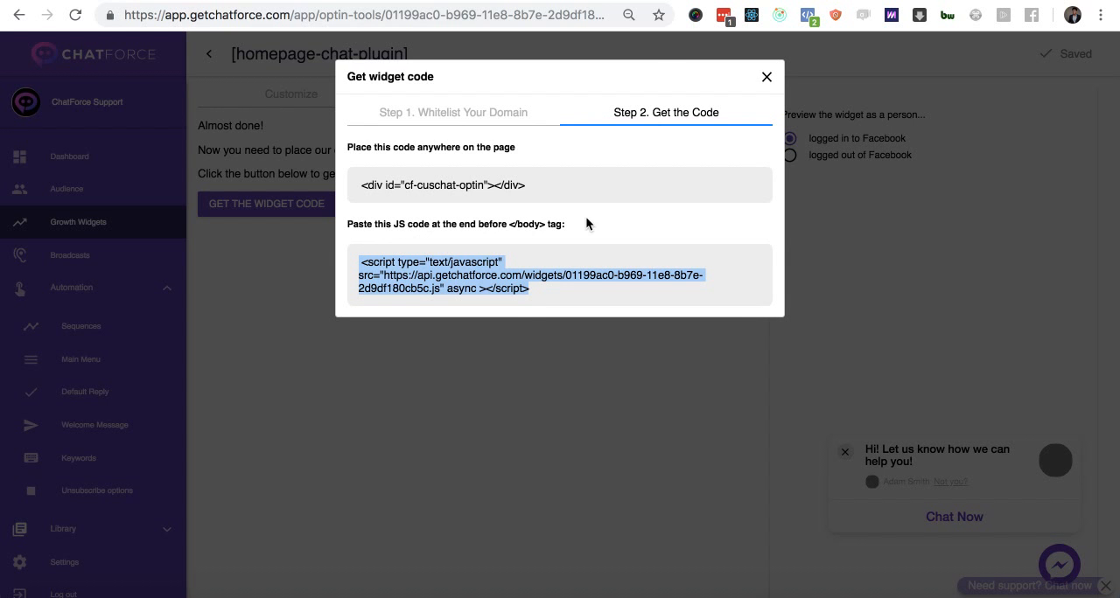
pyautogui.hotkey('ctrl', 'Tab')
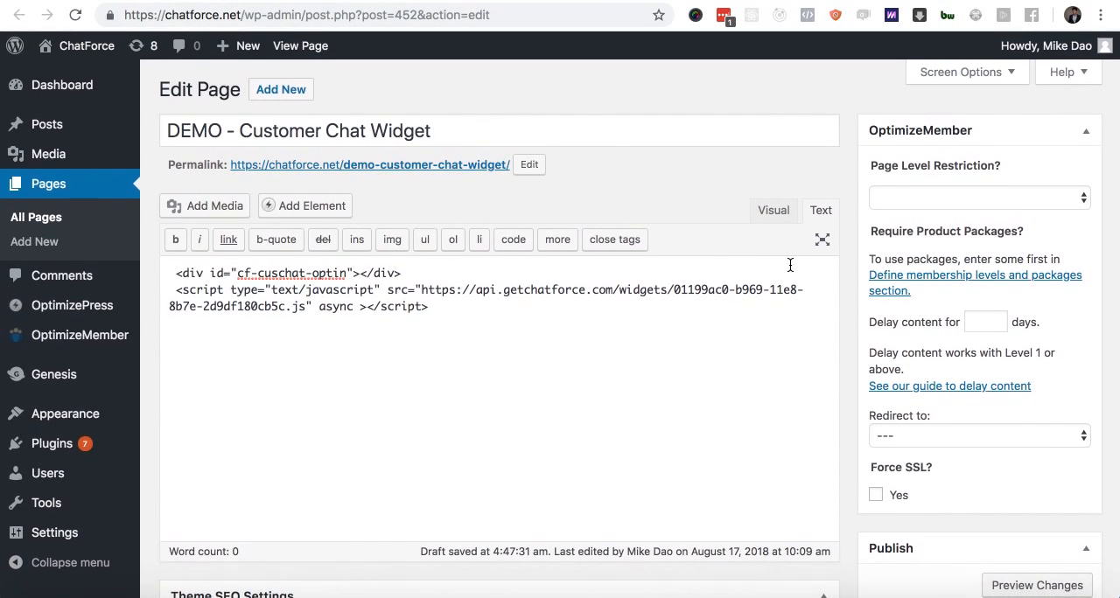
pyautogui.scroll(-5, 948, 408)
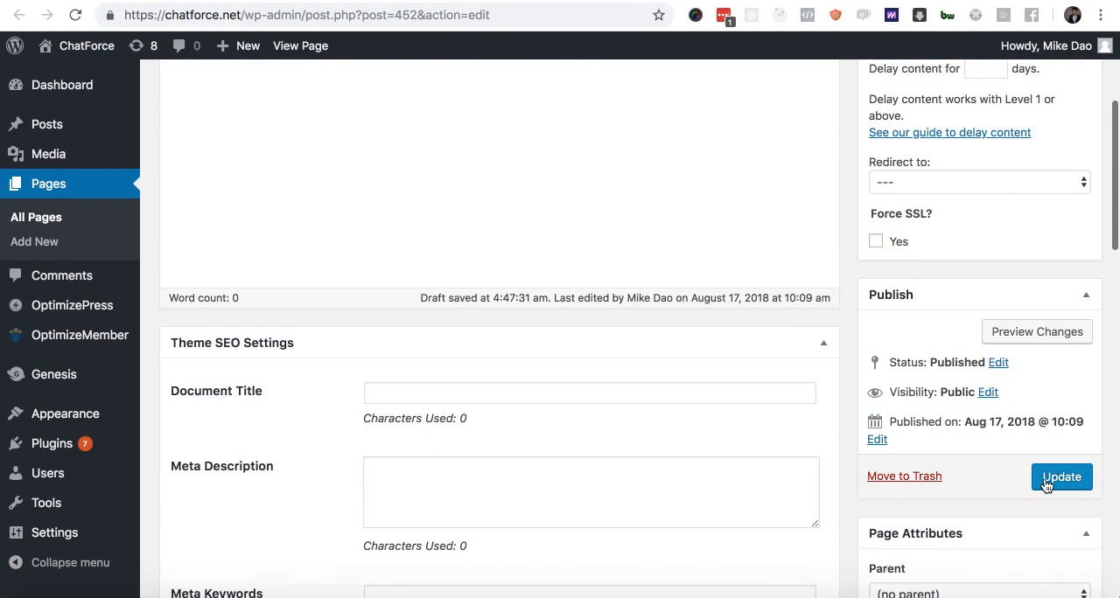
pyautogui.click(1047, 484)
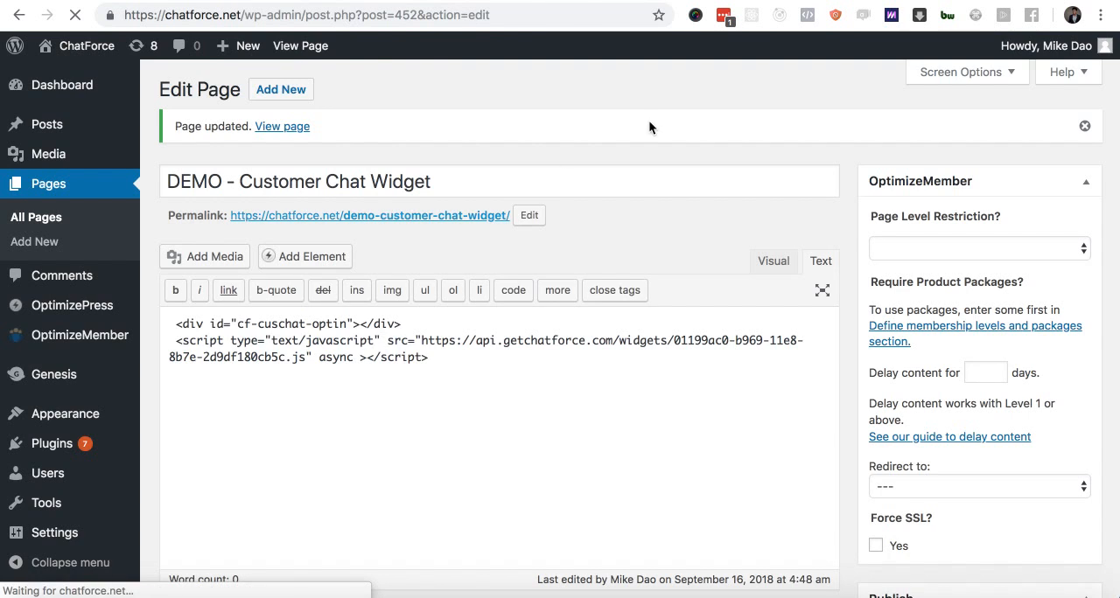
# - Reload the live demo page, start a chat through the widget and answer the conference invitation with "Yes, please!"
pyautogui.press('super+r')
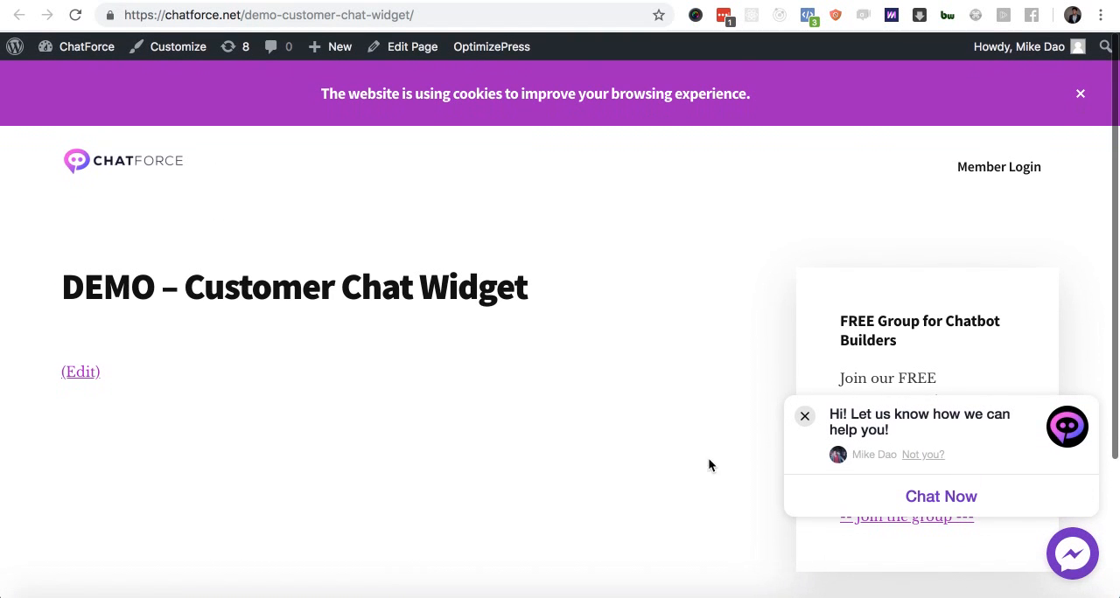
pyautogui.click(921, 501)
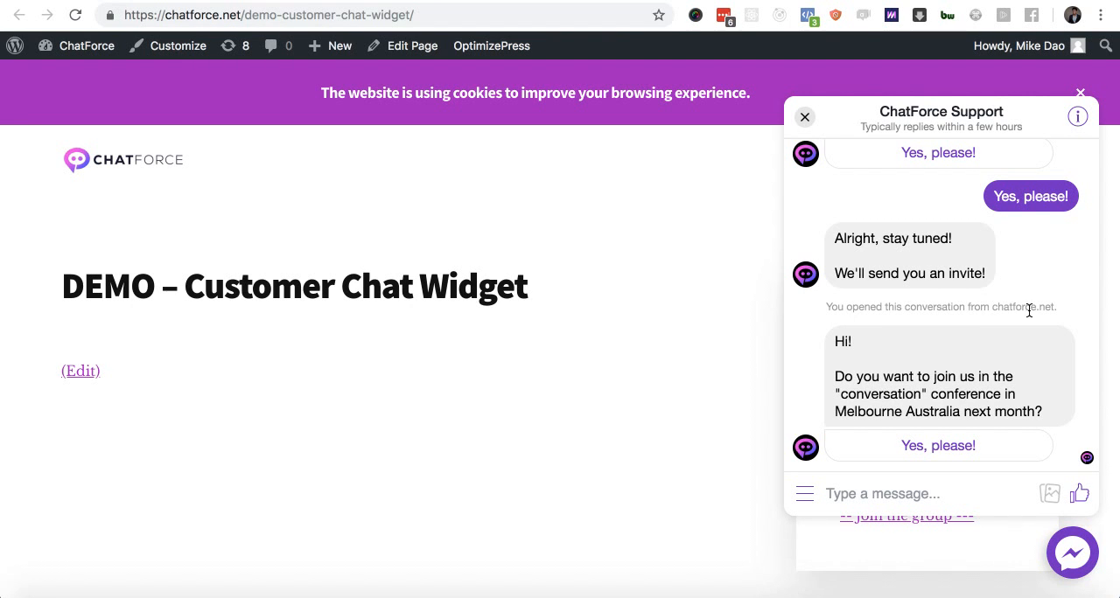
pyautogui.click(887, 445)
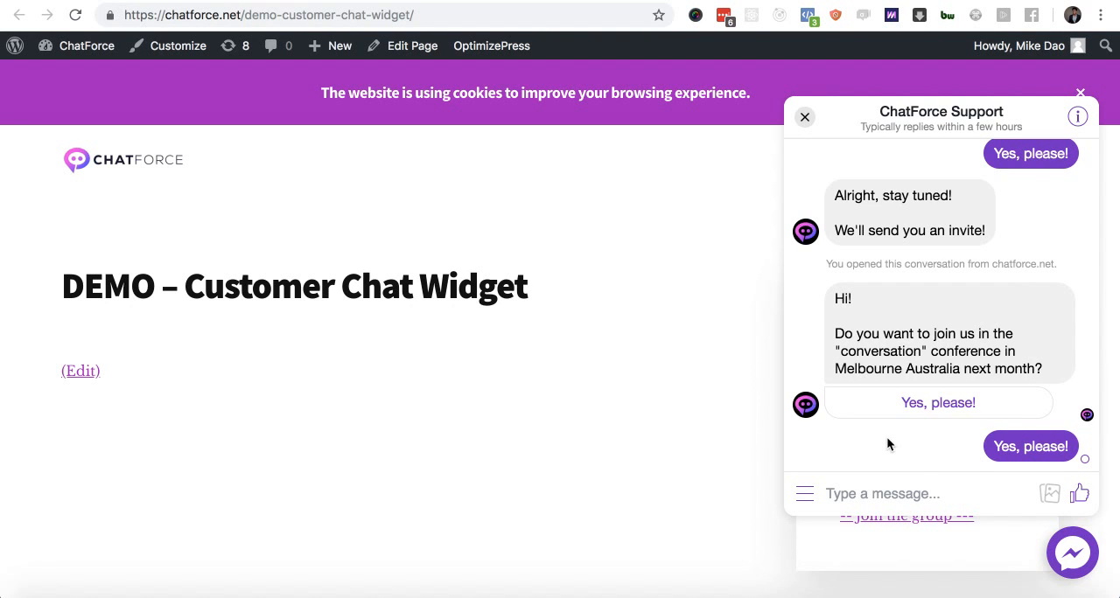